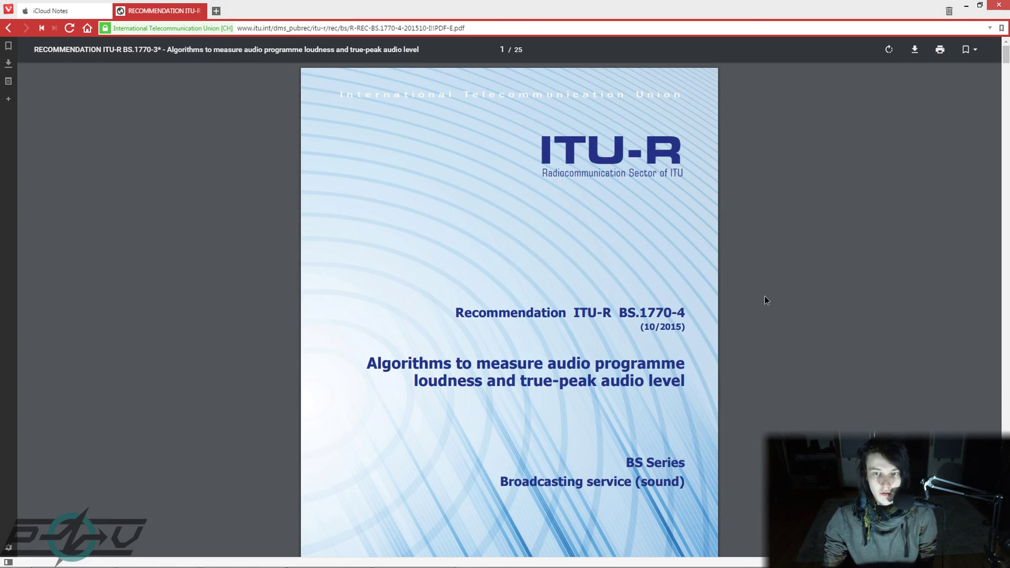
Scroll the BS.1770-4 PDF past Figures 1 and 2 to Figure 4 and Table 2 on page 6.
scroll(773, 302, down, 7)
scroll(773, 301, down, 15)
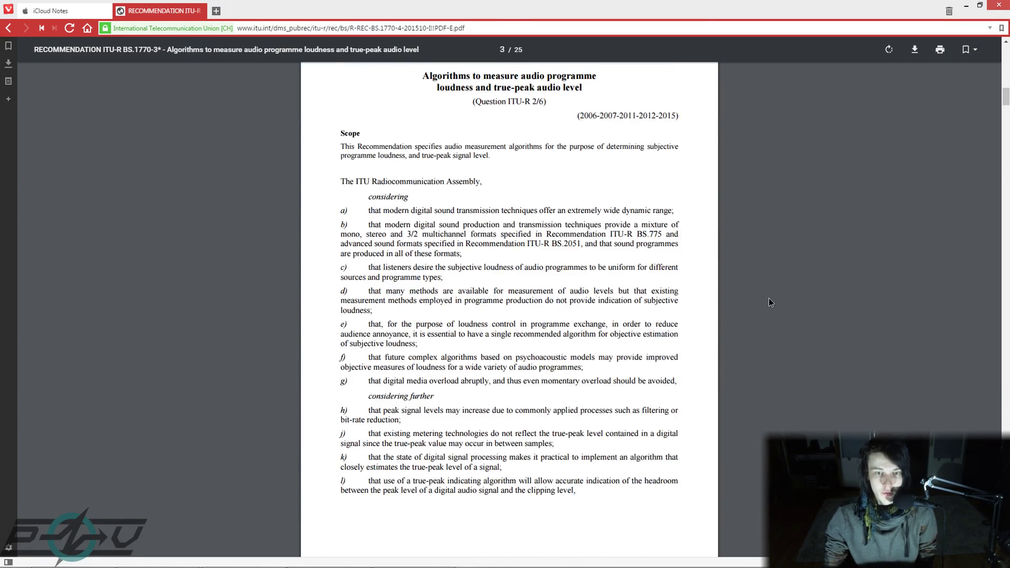
scroll(770, 302, down, 7)
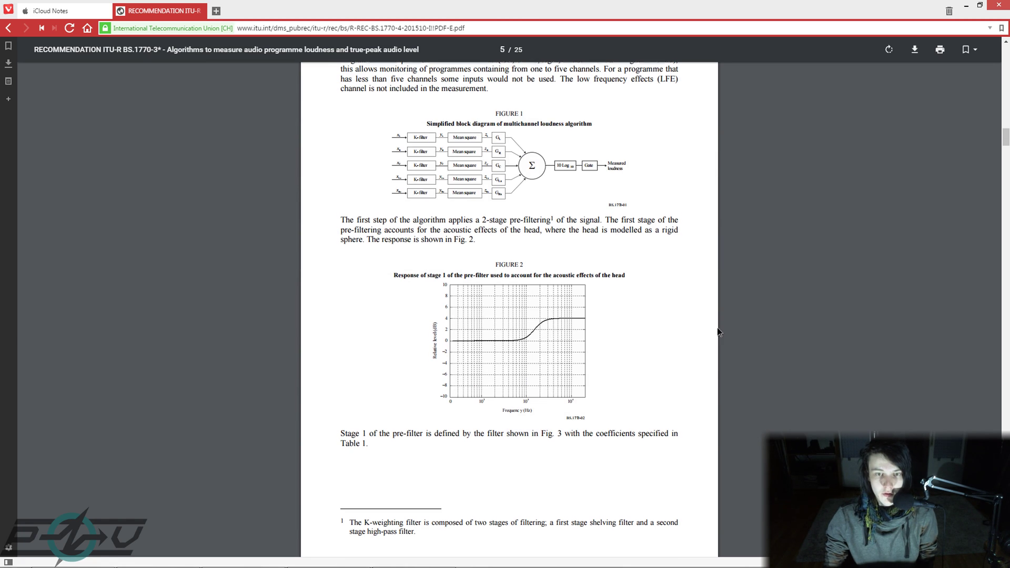
scroll(616, 310, down, 1)
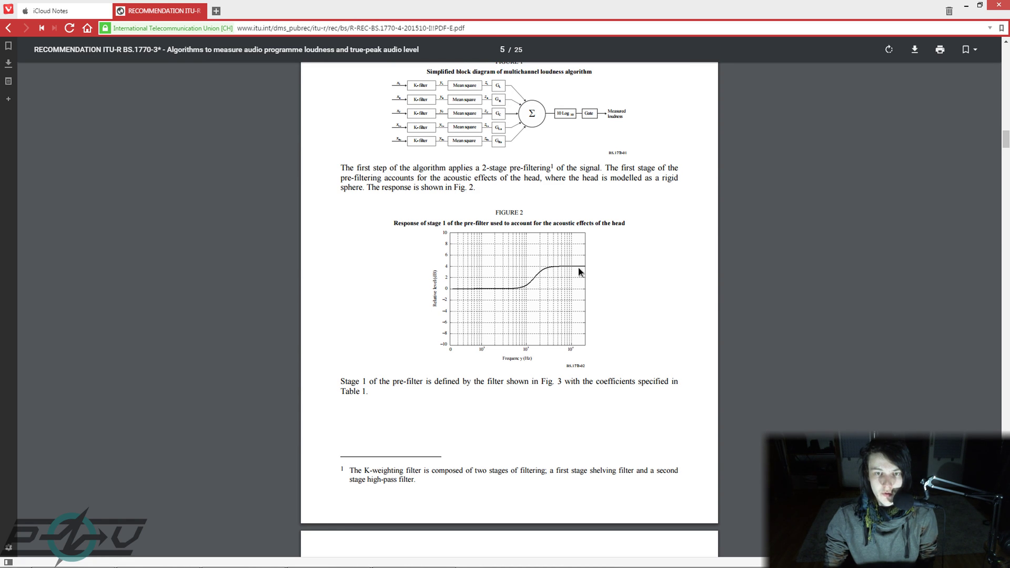
scroll(638, 281, down, 10)
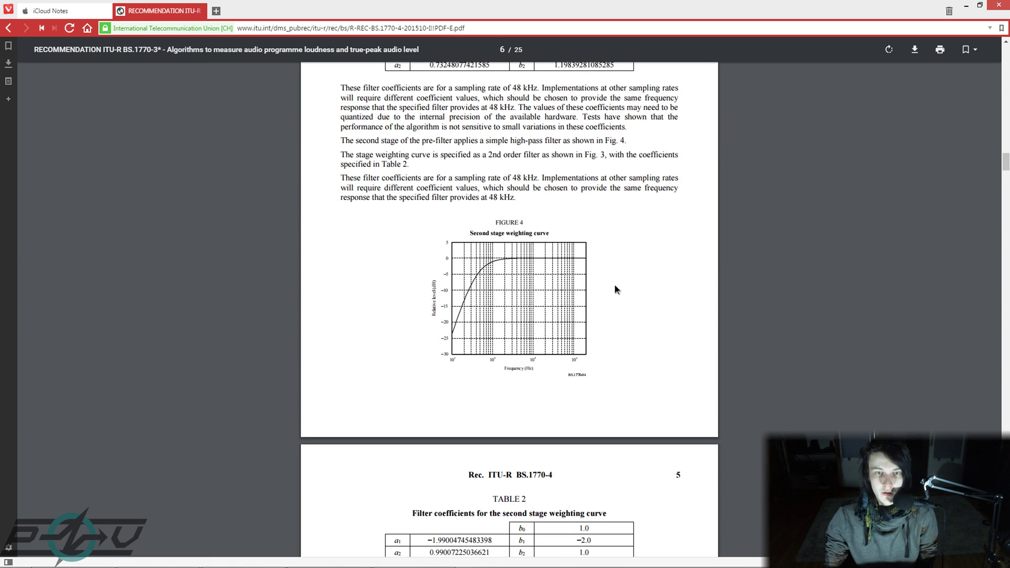
scroll(531, 270, down, 1)
scroll(500, 266, up, 1)
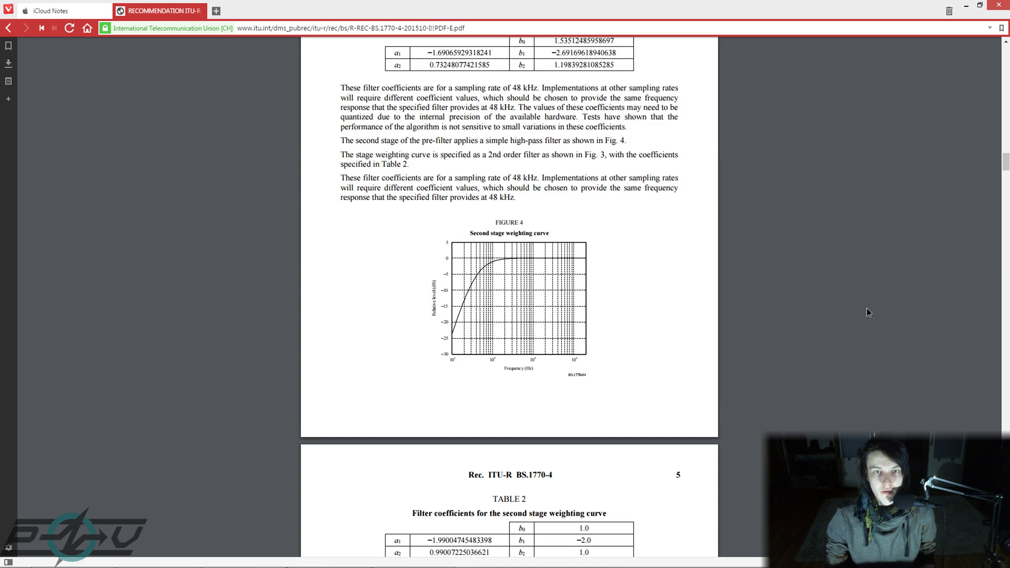
Back in Ableton, collapse the enlarged EQ Eight curve and select the 2 Serum_x64 track.
key(alt+Tab)
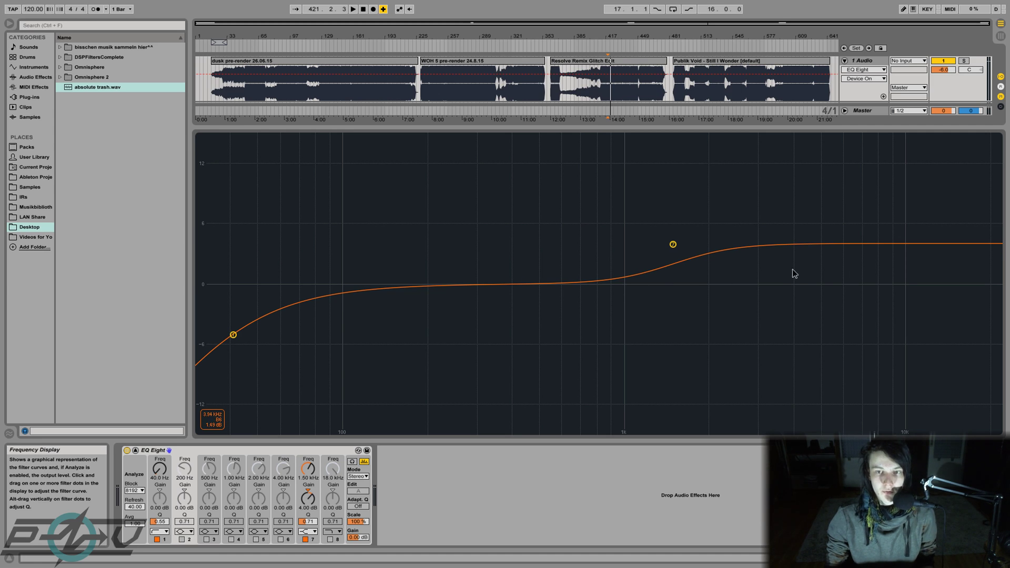
key(Escape)
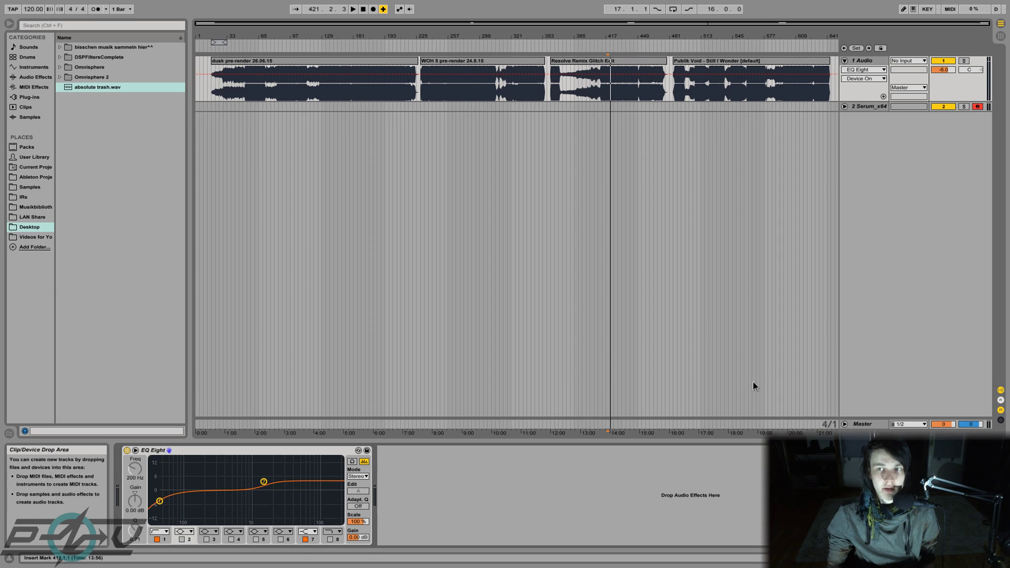
click(879, 106)
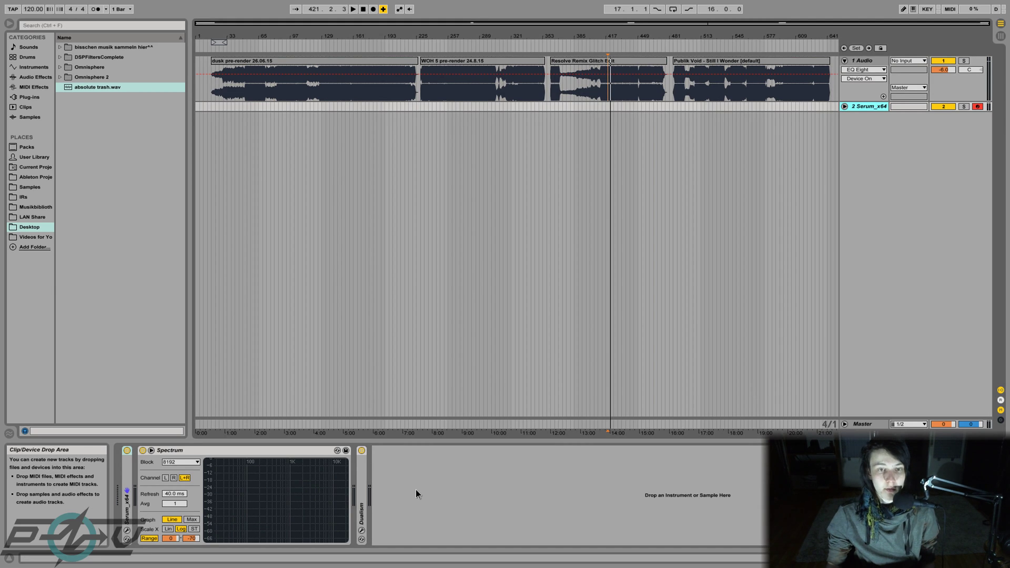
Open the Dualism loudness meter and Serum windows, moving Dualism further left.
click(362, 530)
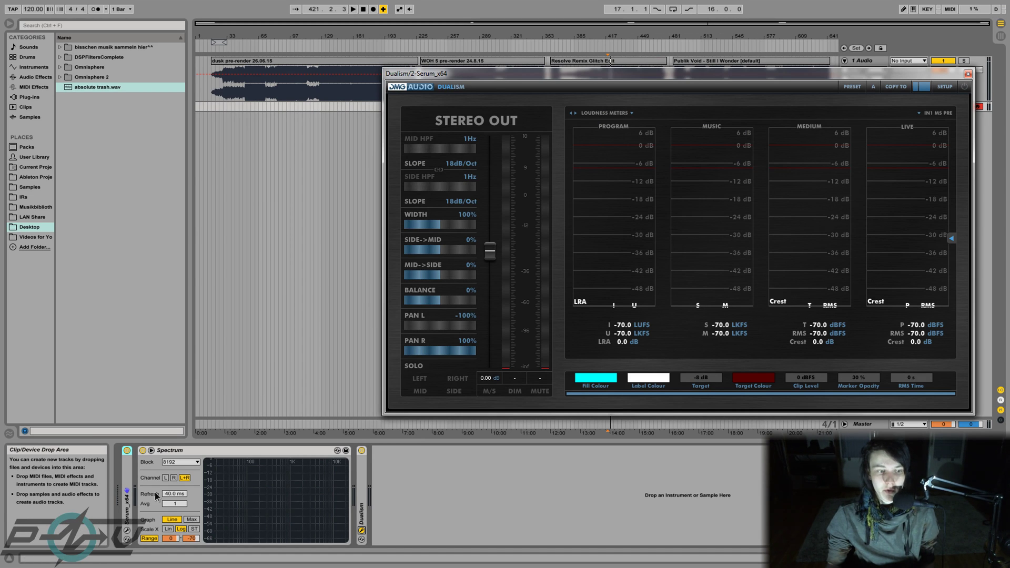
click(127, 531)
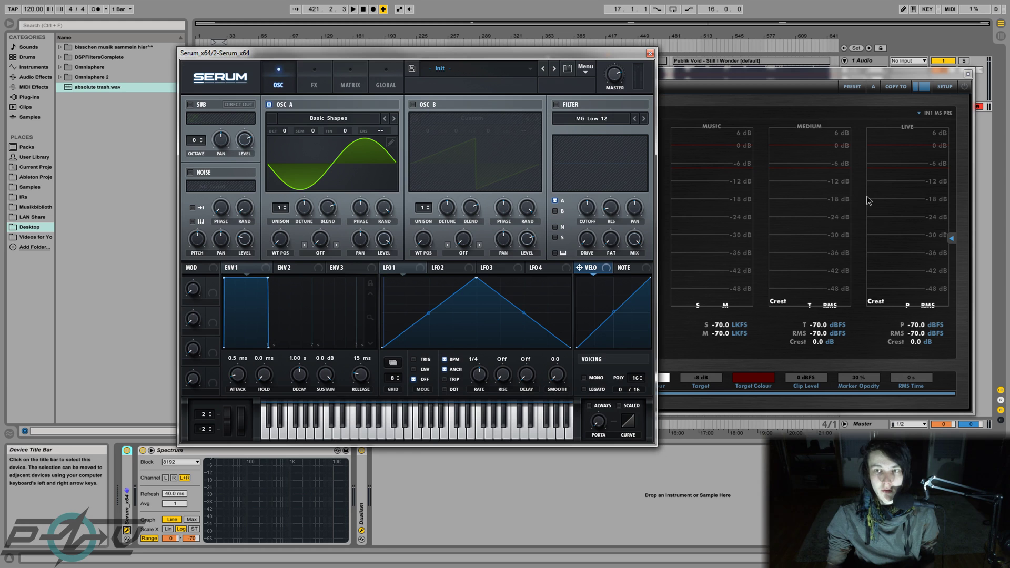
drag(708, 84, 507, 81)
Bring Serum to the front and sweep oscillator A's coarse pitch up, then down to -24.51.
click(518, 57)
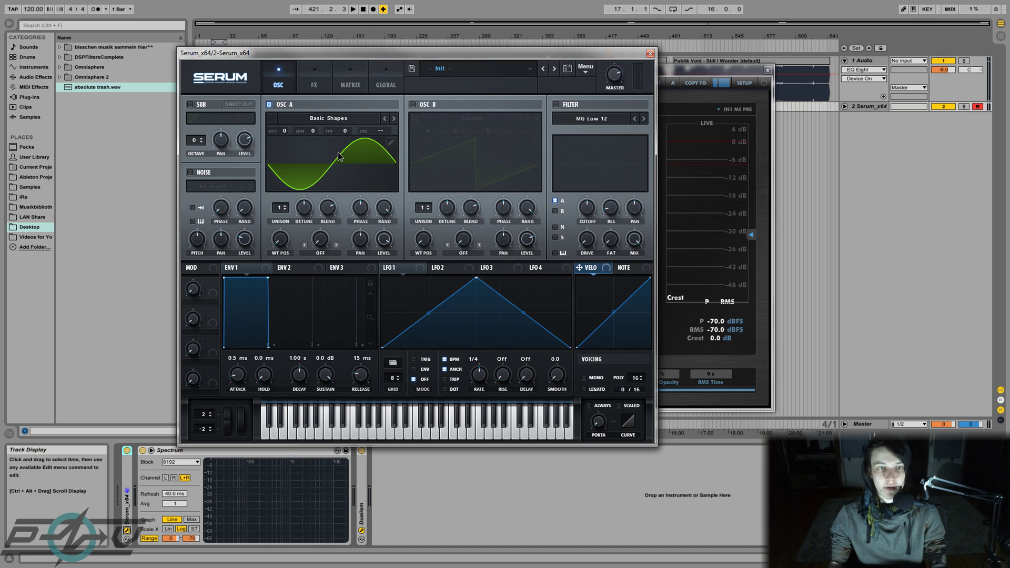
drag(384, 133, 374, 20)
drag(378, 118, 387, 243)
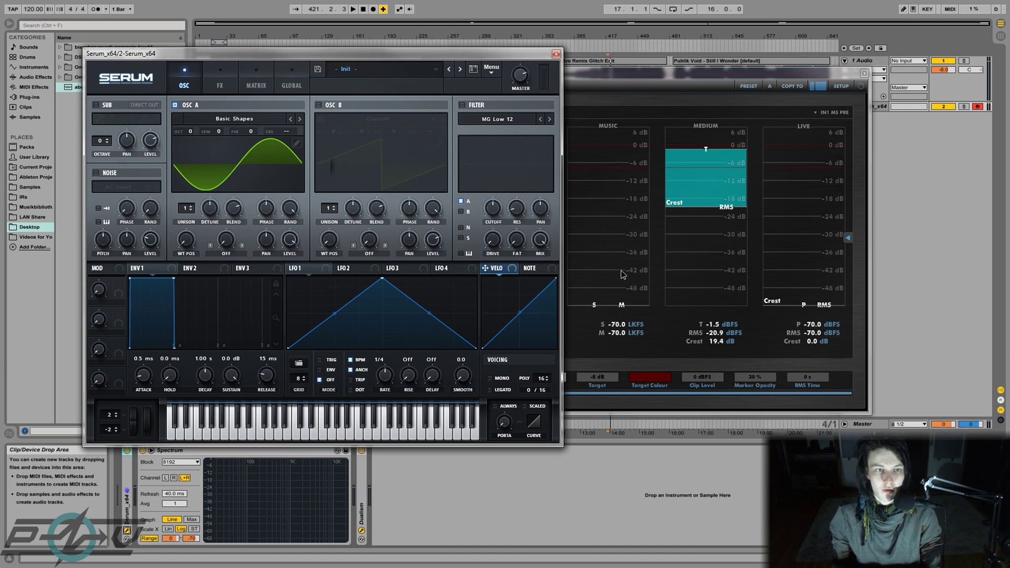
Hold a sine note and raise oscillator A's coarse pitch to 60.75 while Dualism meters it.
key(a)
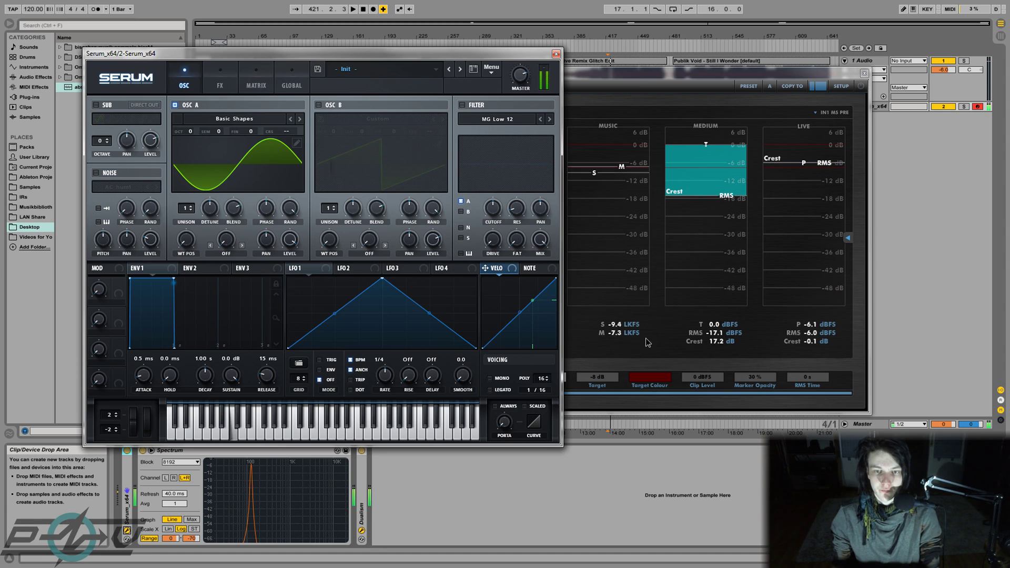
drag(288, 135, 288, 79)
mouse_move(287, 133)
mouse_down()
mouse_move(284, 83)
mouse_move(288, 121)
mouse_up()
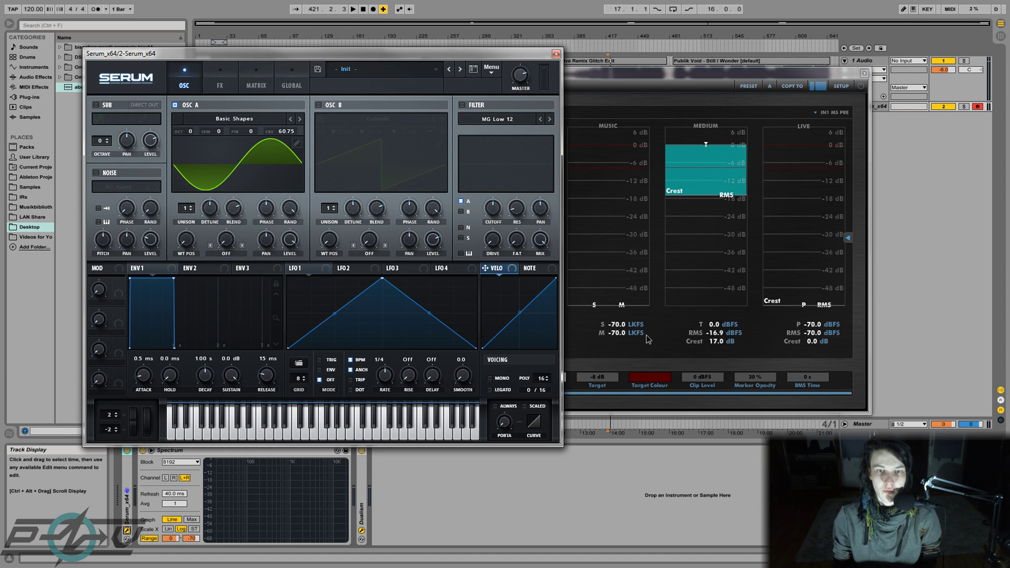
click(621, 341)
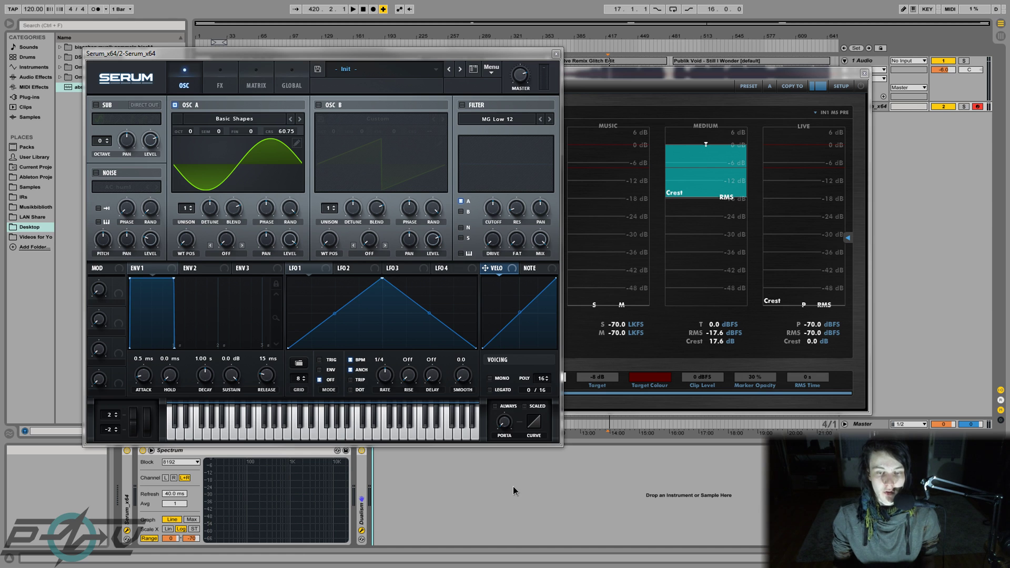
Switch to Vivaldi and scroll the PDF back up to Figure 2's stage 1 pre-filter curve.
key(alt+Tab)
scroll(519, 411, up, 10)
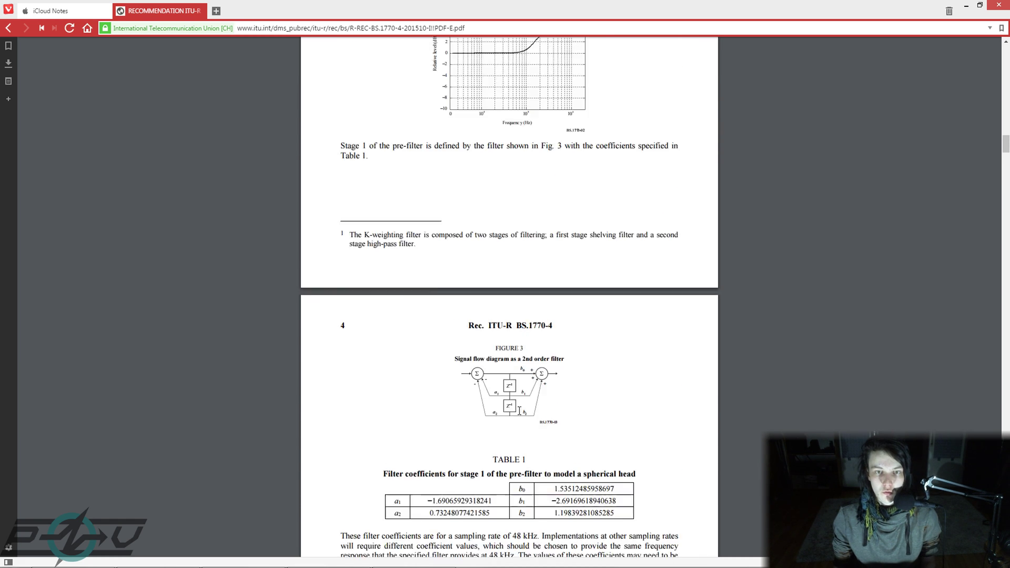
scroll(520, 411, up, 5)
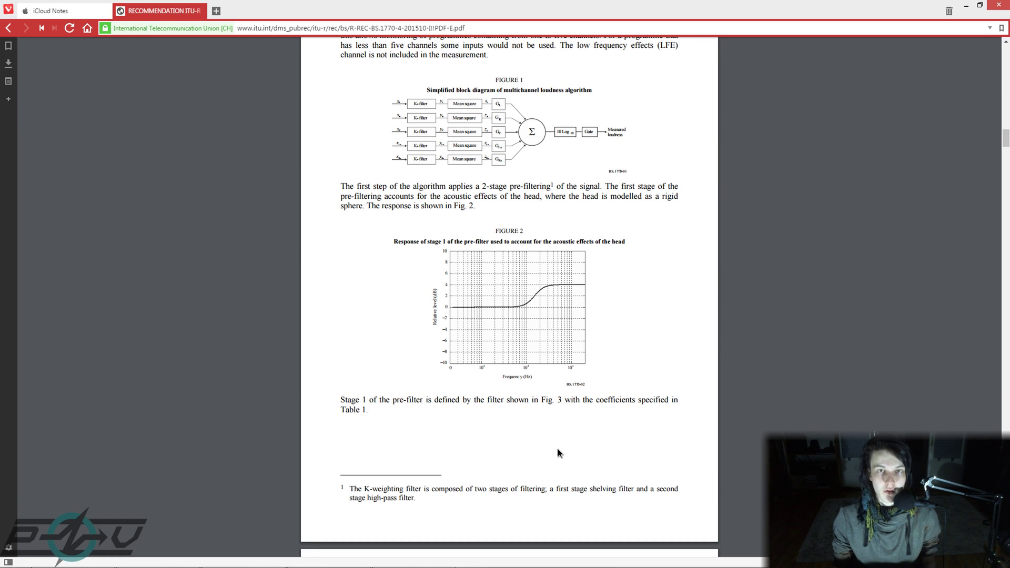
Return to Ableton and sweep Serum's oscillator A coarse pitch down to -45.58.
key(alt+Tab)
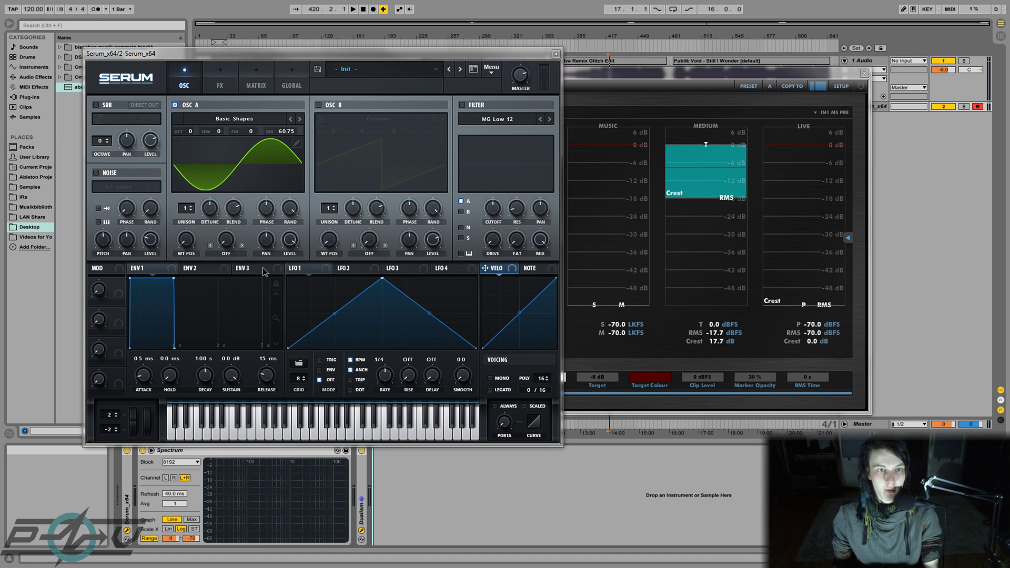
drag(287, 140, 286, 170)
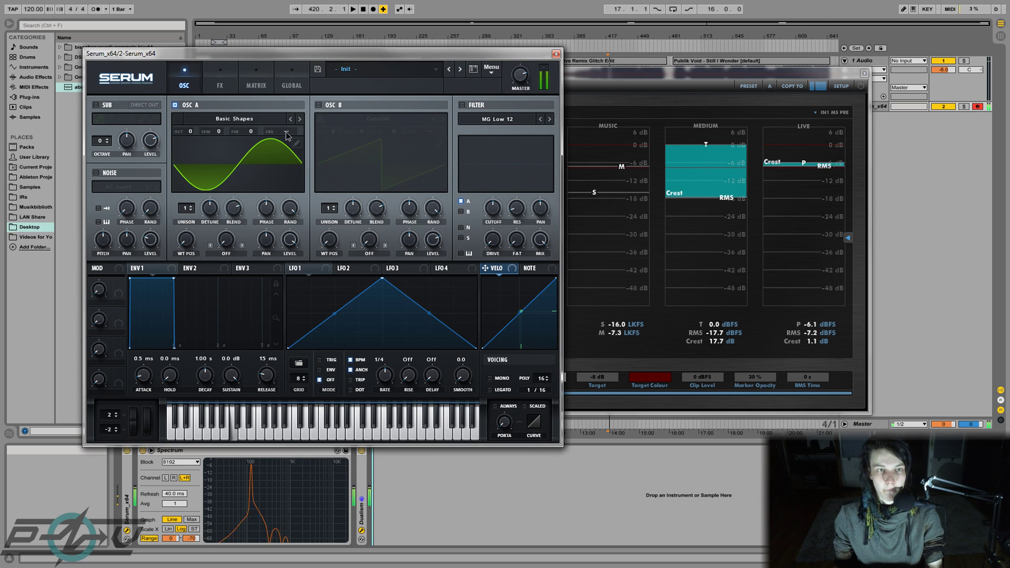
drag(289, 142, 295, 243)
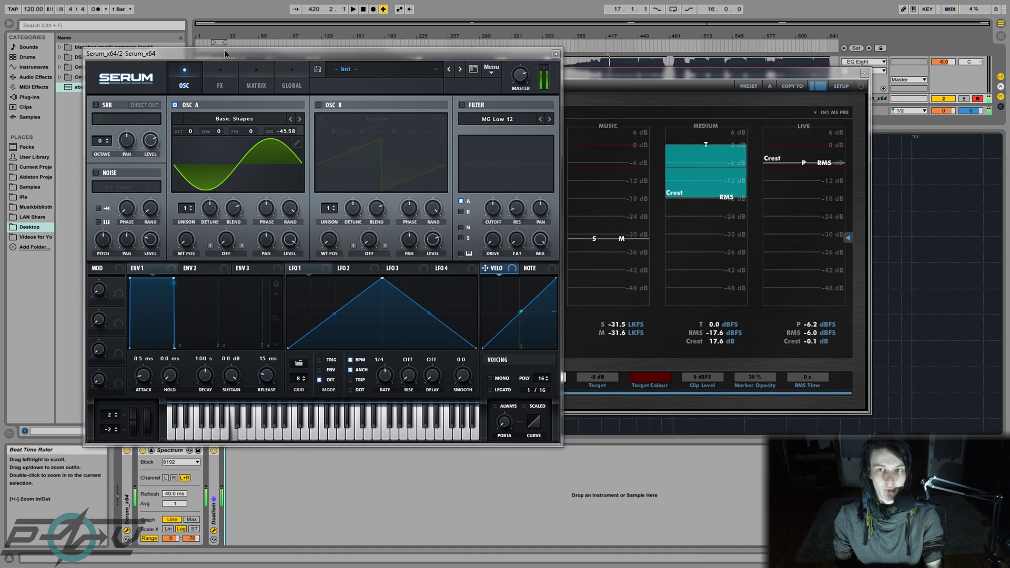
Move the Serum window to the top-left to uncover the meters, and bring Dualism forward.
drag(224, 53, 353, 226)
drag(275, 227, 331, 224)
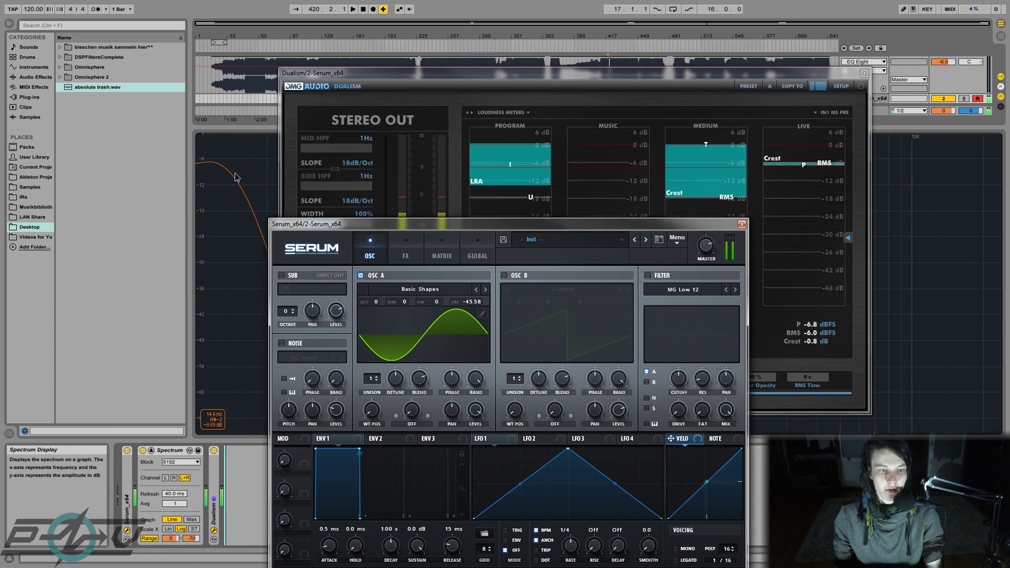
drag(311, 223, 149, 96)
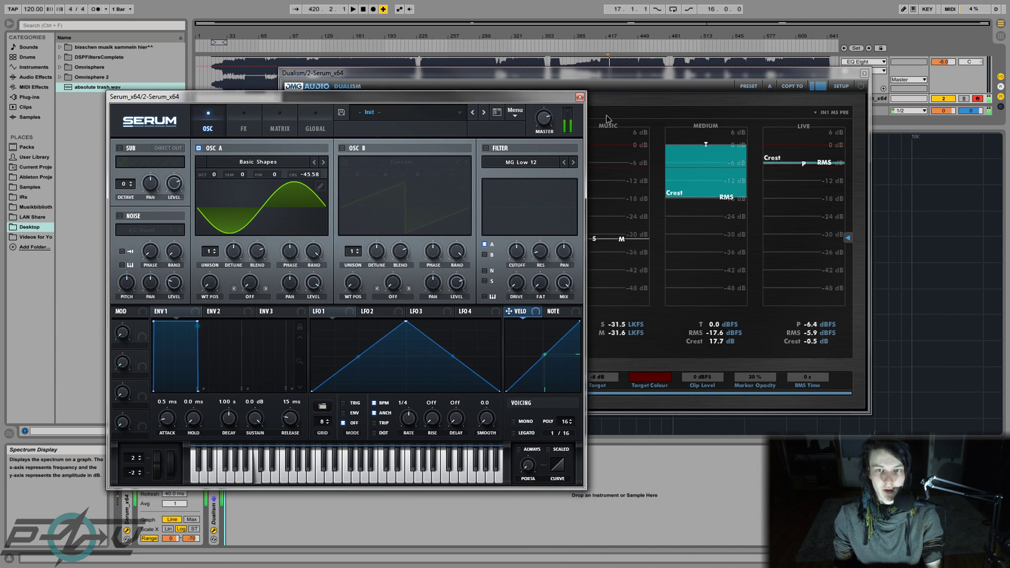
click(643, 73)
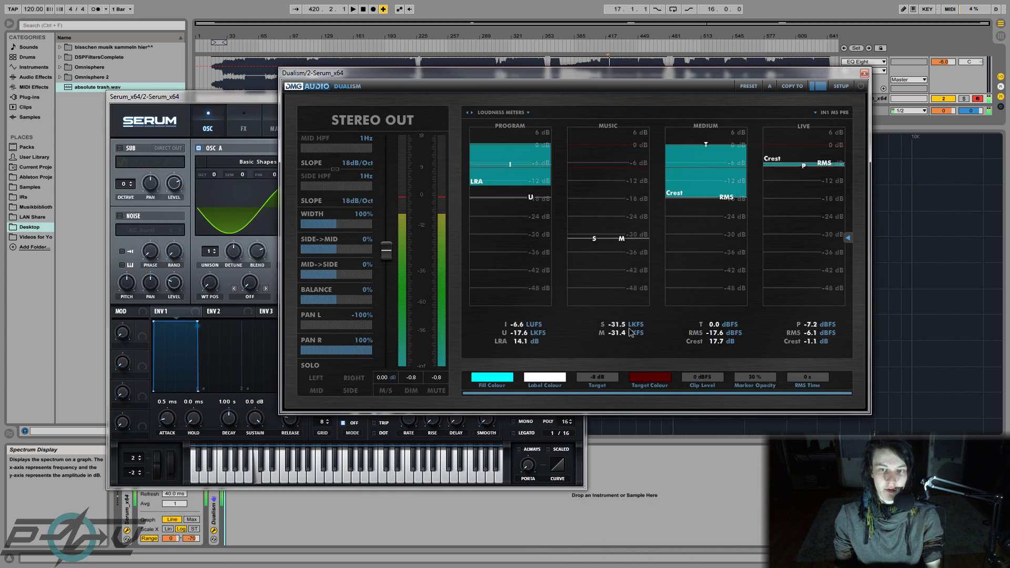
Close Dualism and Serum, enlarge the 1 Audio track's EQ Eight curve, and zoom onto the first song.
click(863, 74)
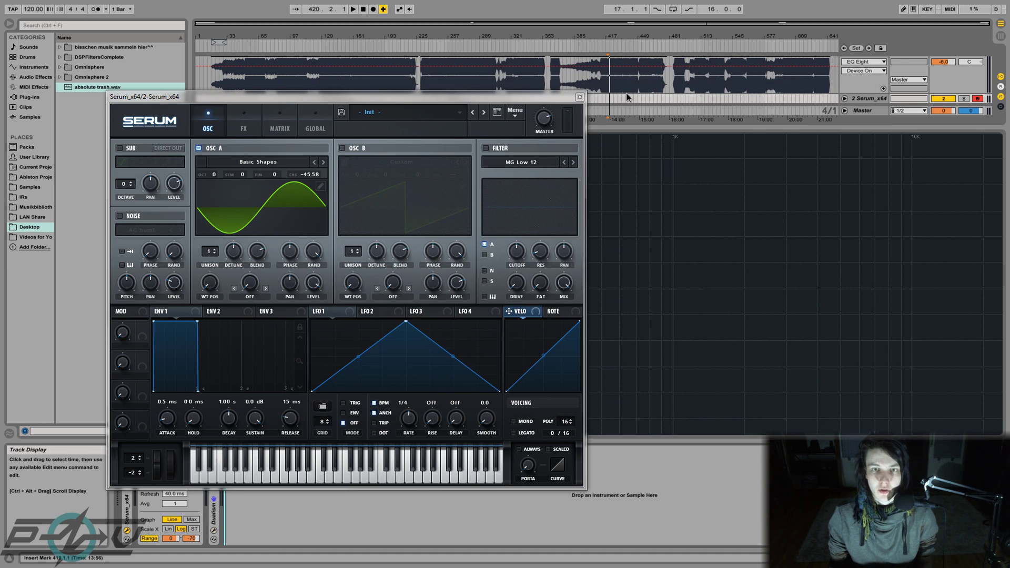
click(580, 98)
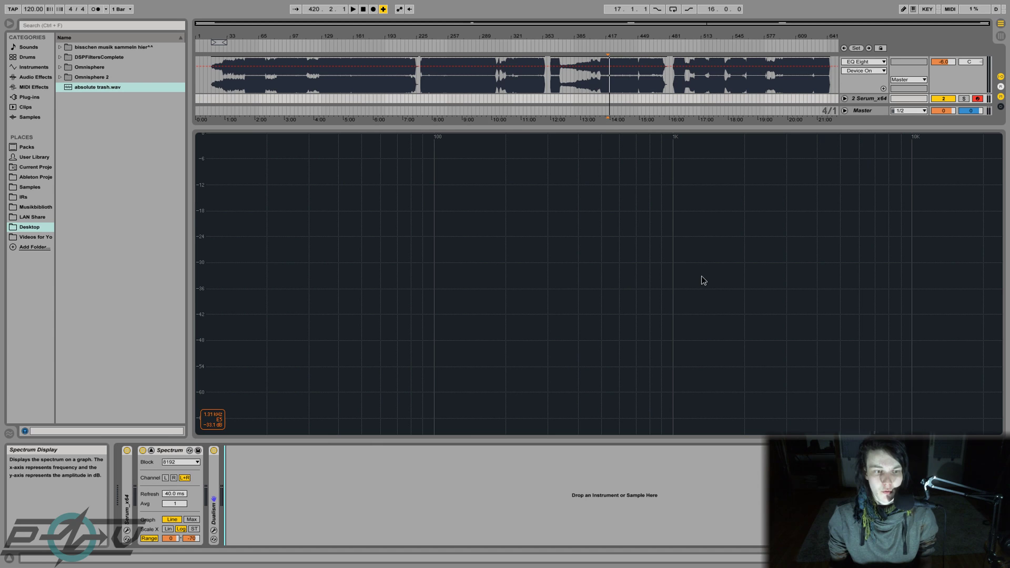
click(869, 81)
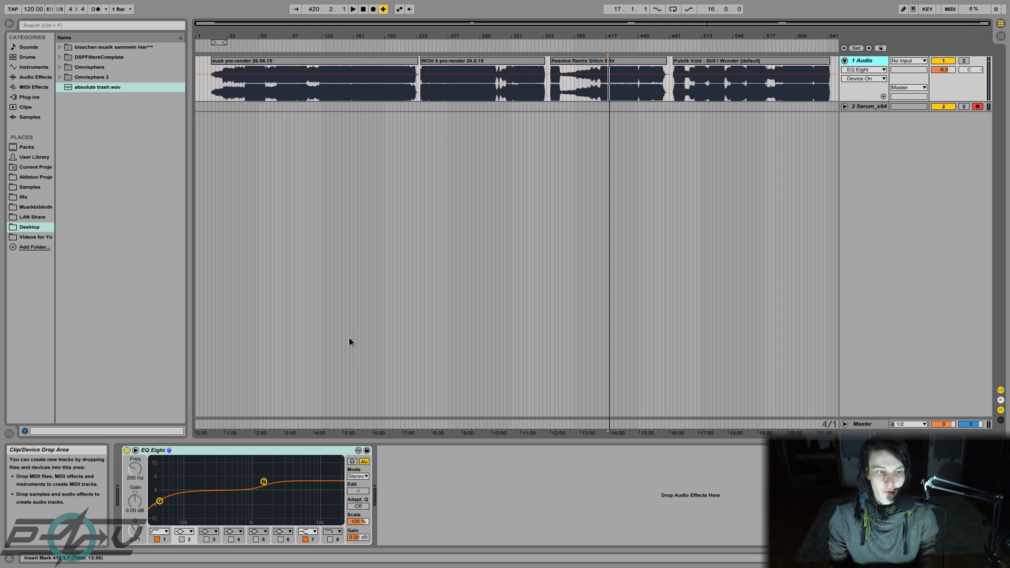
click(352, 462)
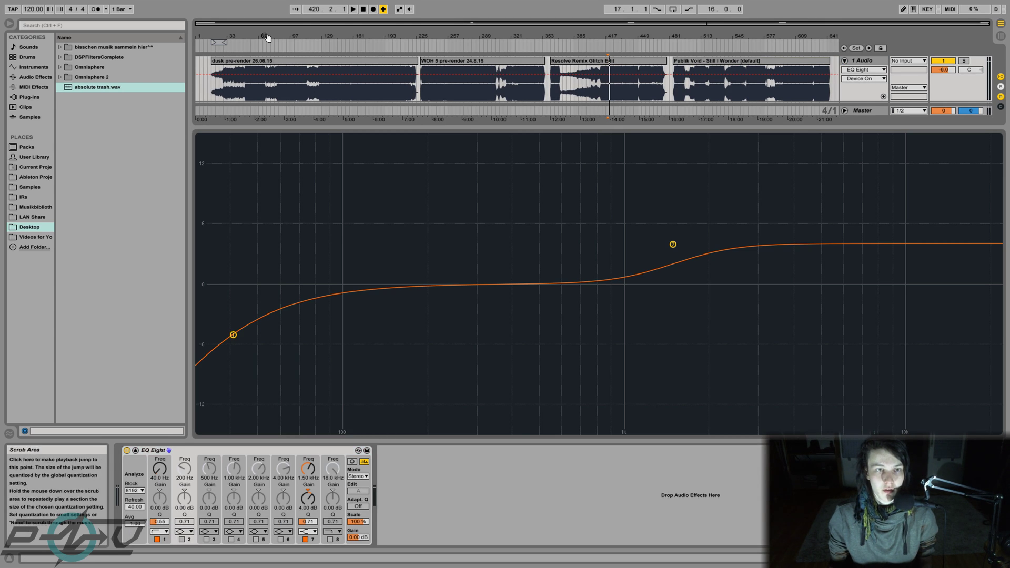
drag(266, 37, 409, 37)
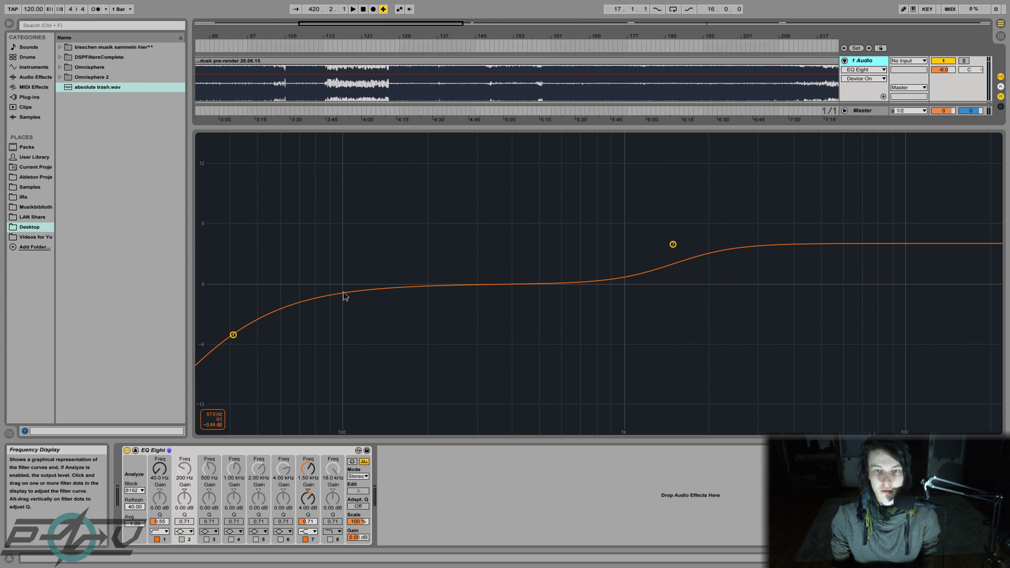
Switch EQ Eight off, zoom in around bar 85 and start music playback.
drag(391, 37, 403, 34)
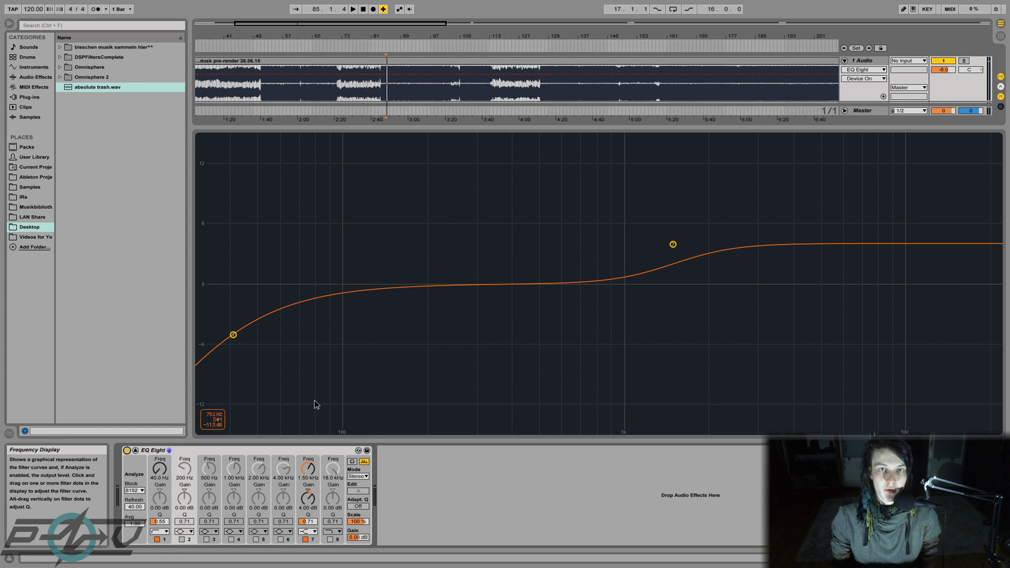
click(127, 450)
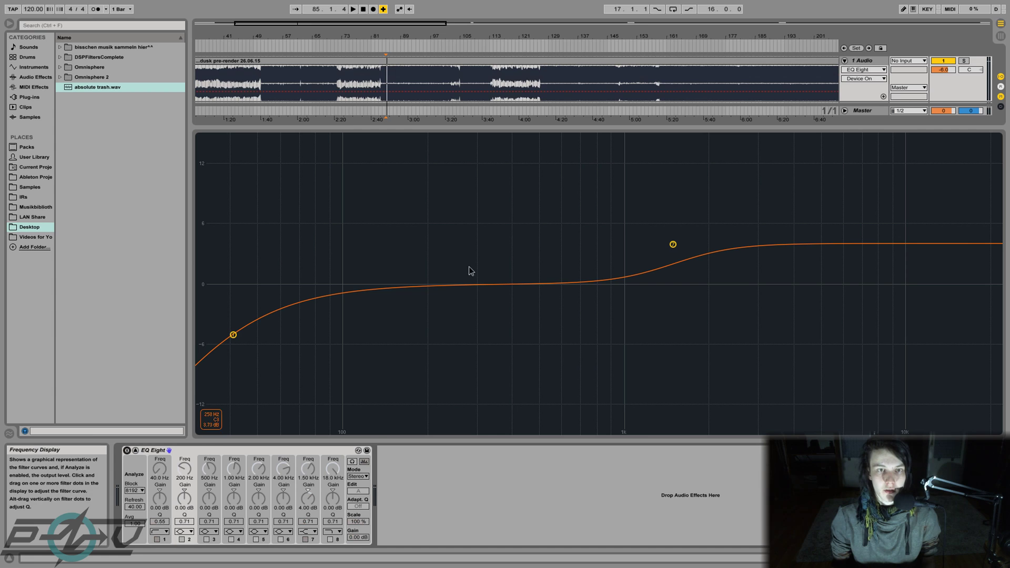
drag(383, 39, 388, 38)
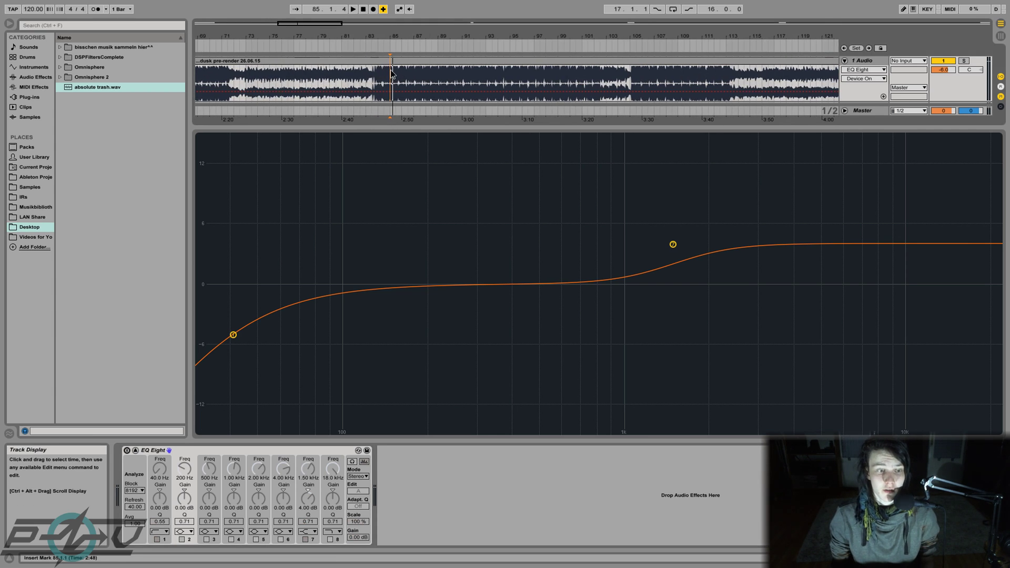
key(space)
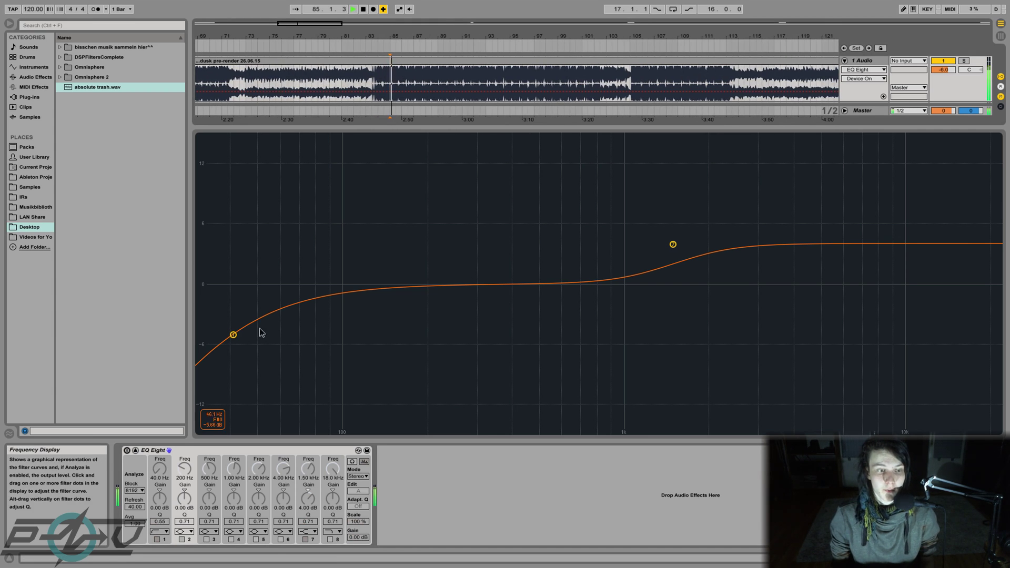
A/B the EQ Eight on and off while listening, restarting at a new song and ending off.
click(126, 451)
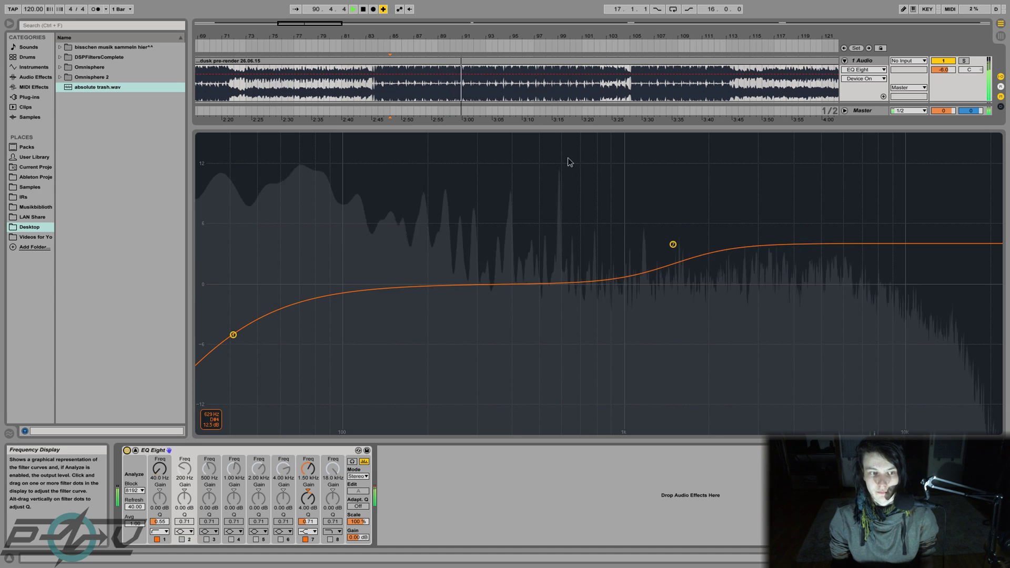
click(127, 451)
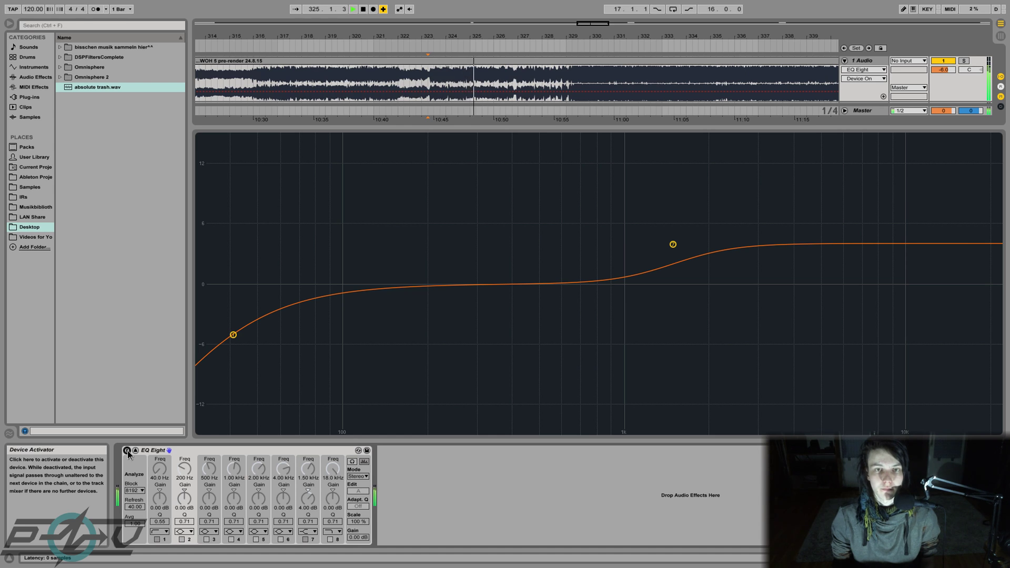
click(127, 451)
key(space)
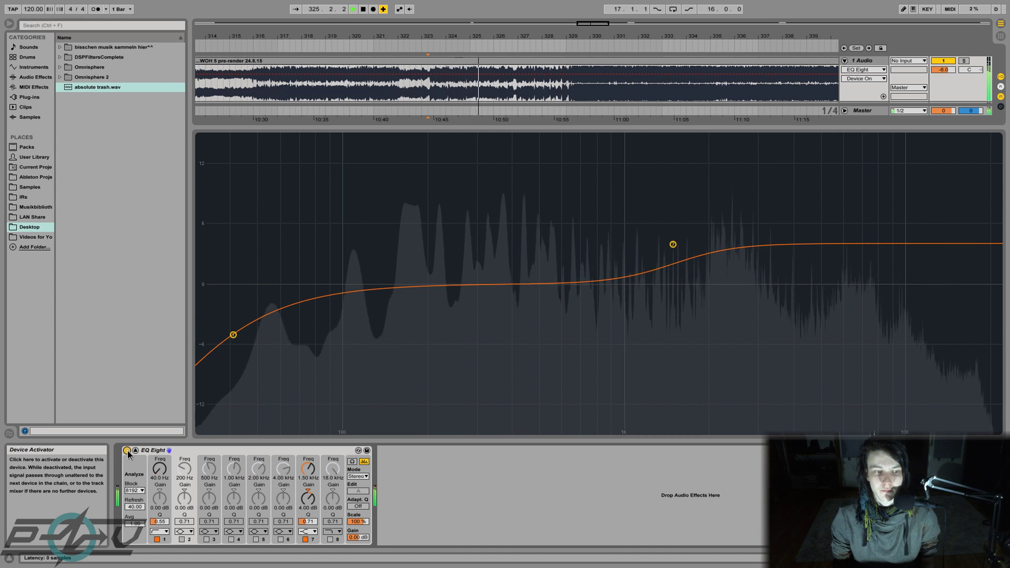
click(126, 450)
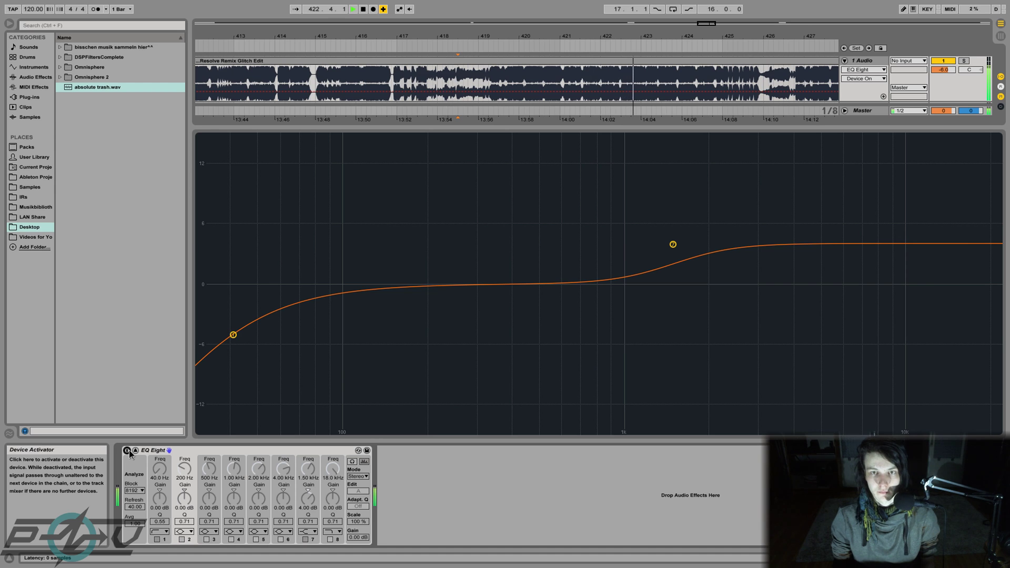
Toggle EQ Eight on and off twice more on later songs, then zoom the arrangement out.
click(128, 451)
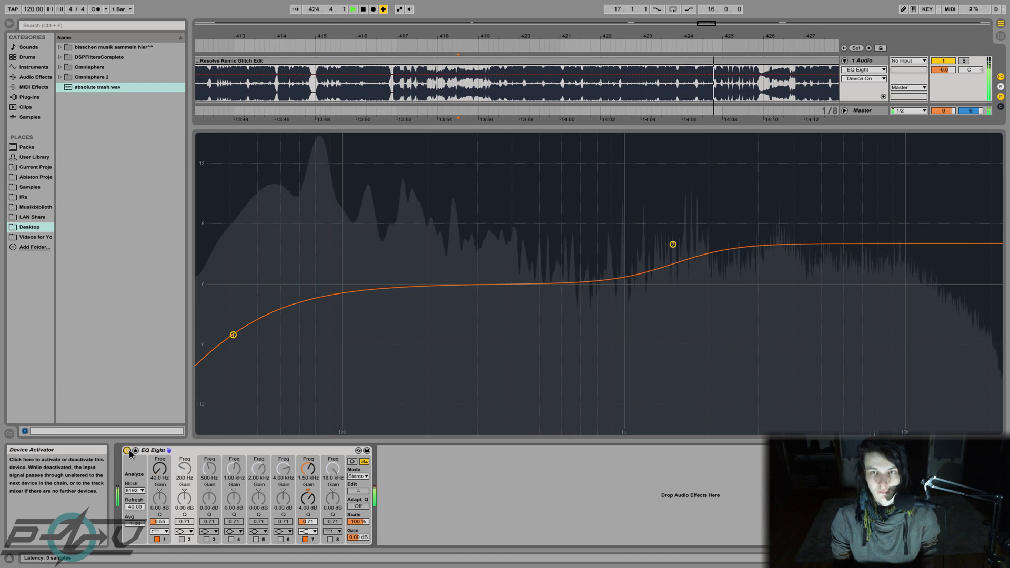
click(127, 451)
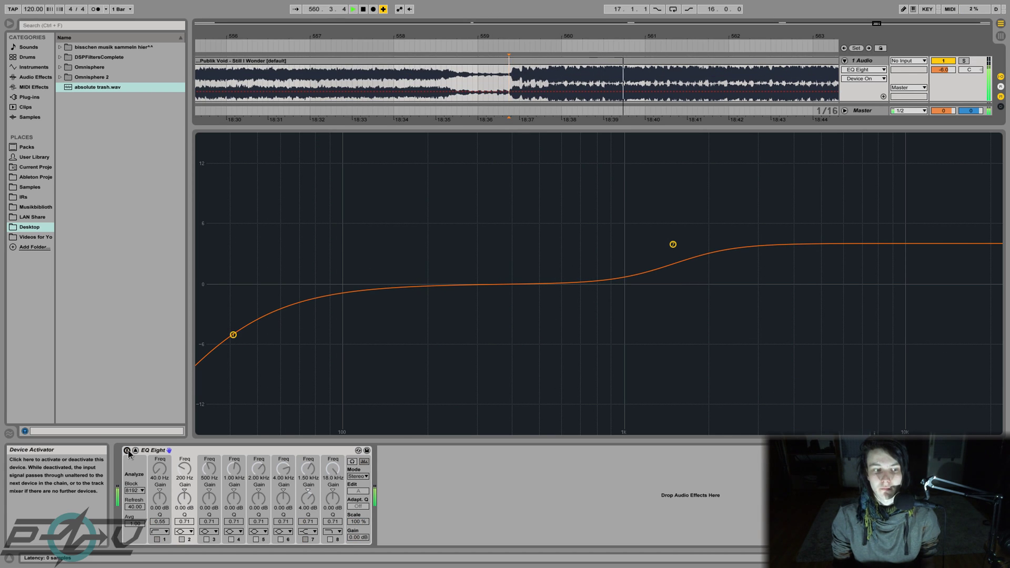
click(127, 450)
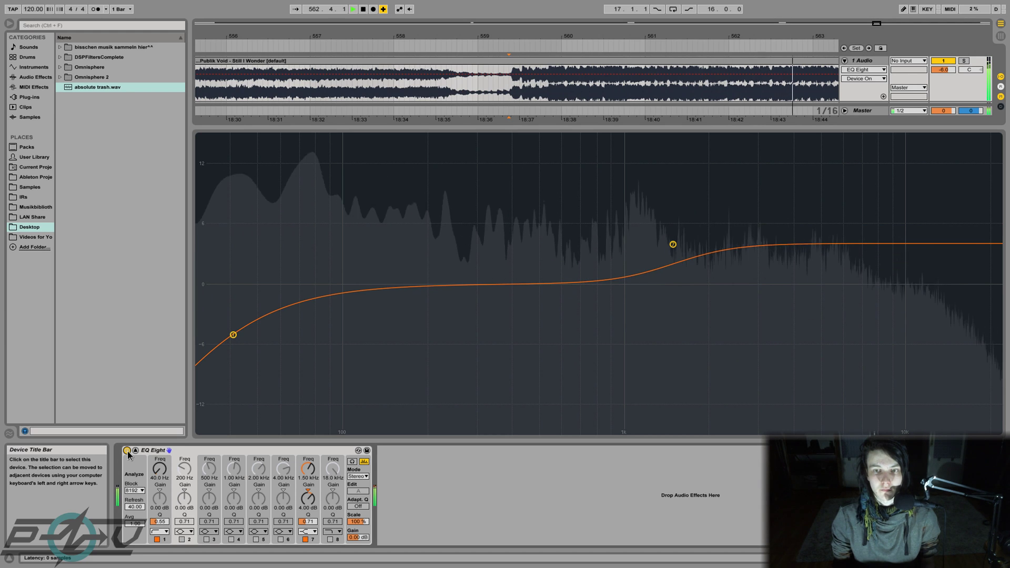
click(128, 451)
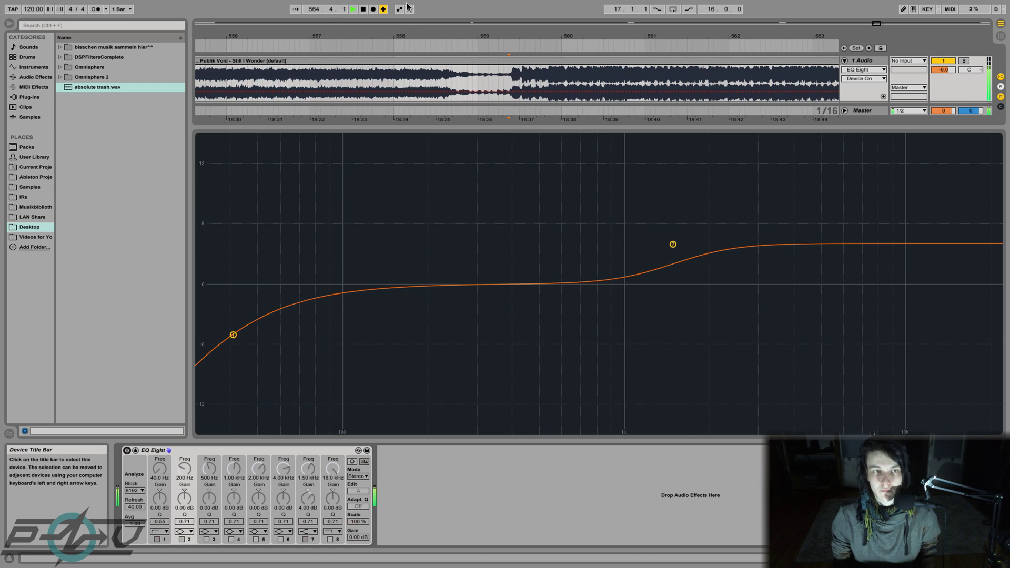
key(minus)
key(minus)
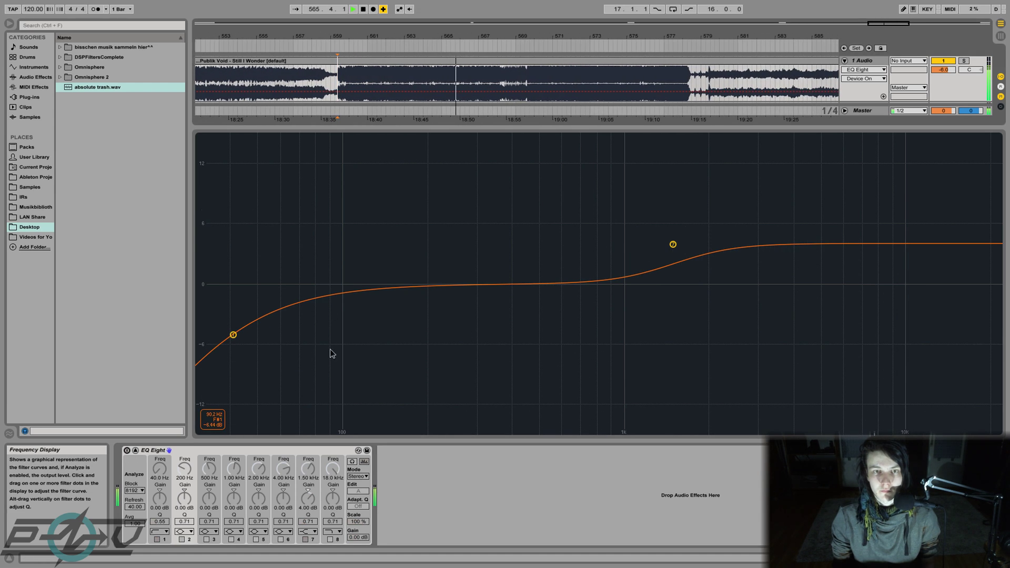
Compare once more with EQ Eight on then off over 'Still I Wonder', and stop playback.
click(128, 450)
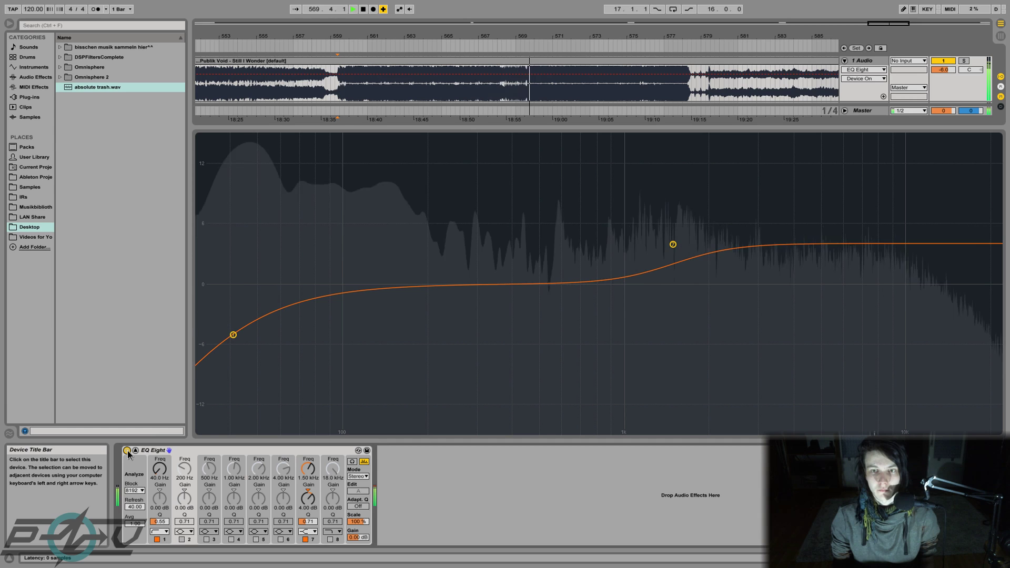
click(127, 451)
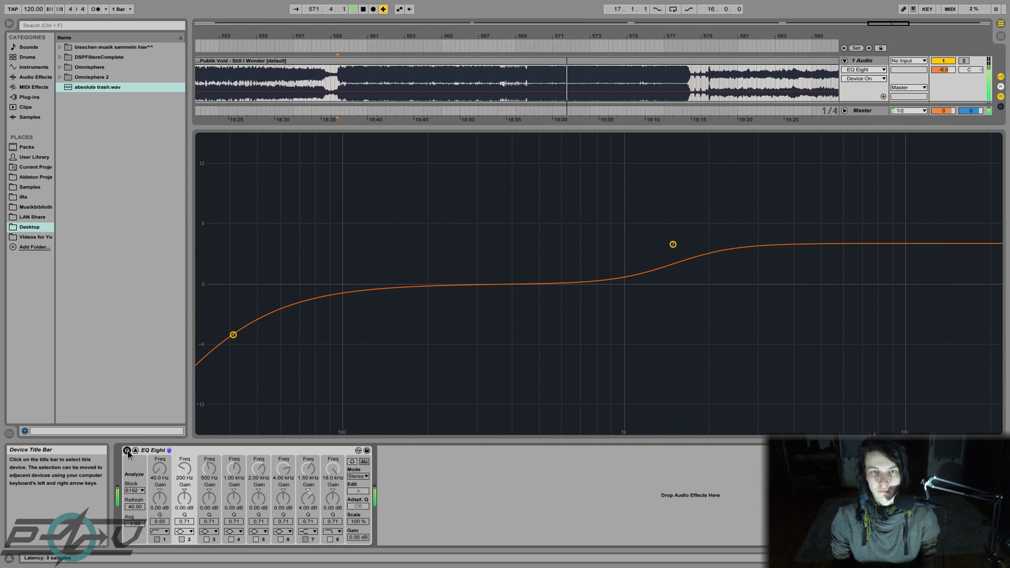
key(space)
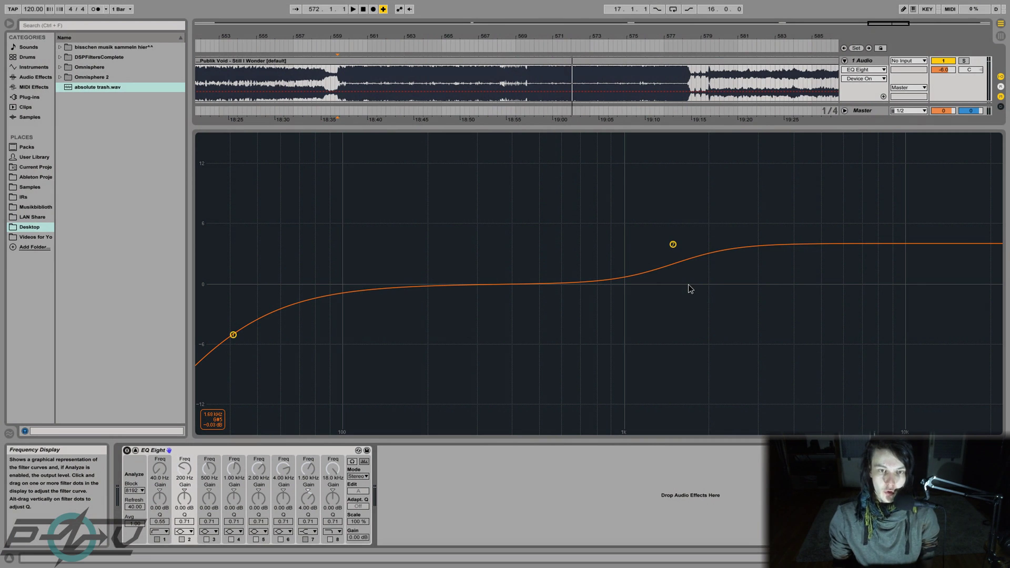